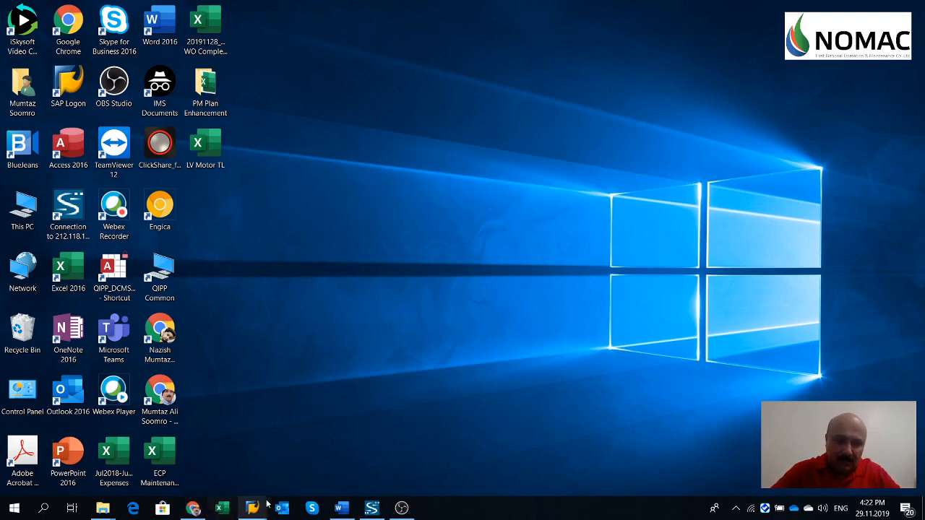
# Switch to the SAP Easy Access window showing the Favorites and SAP Menu trees
pyautogui.moveTo(254, 511)
pyautogui.click(297, 466)
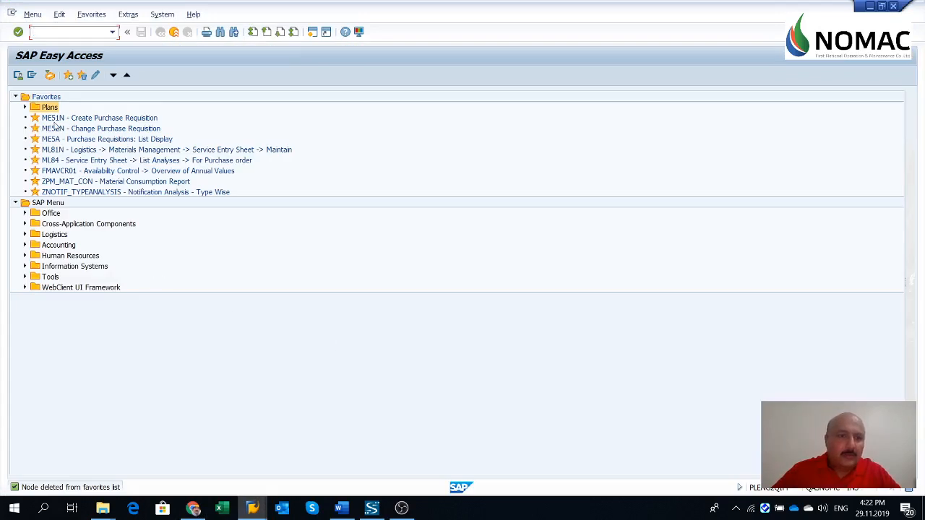
pyautogui.click(58, 119)
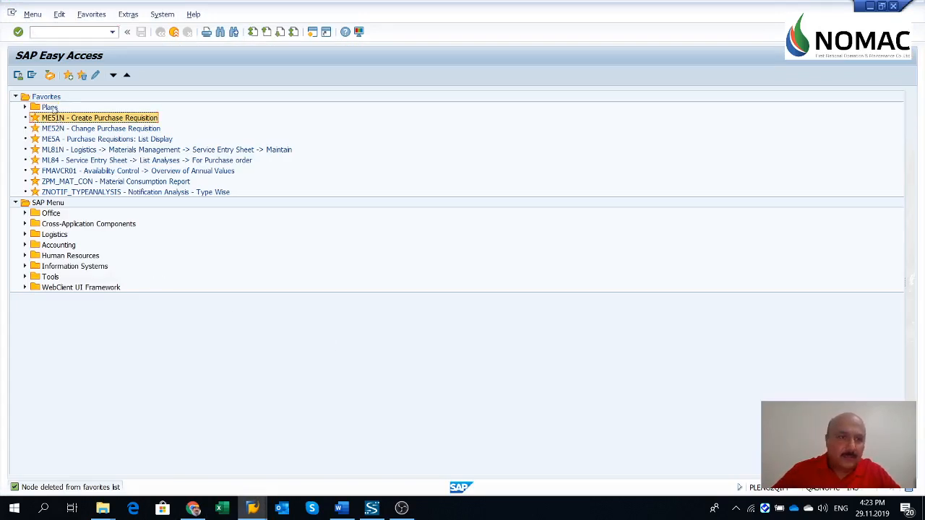
pyautogui.click(51, 99)
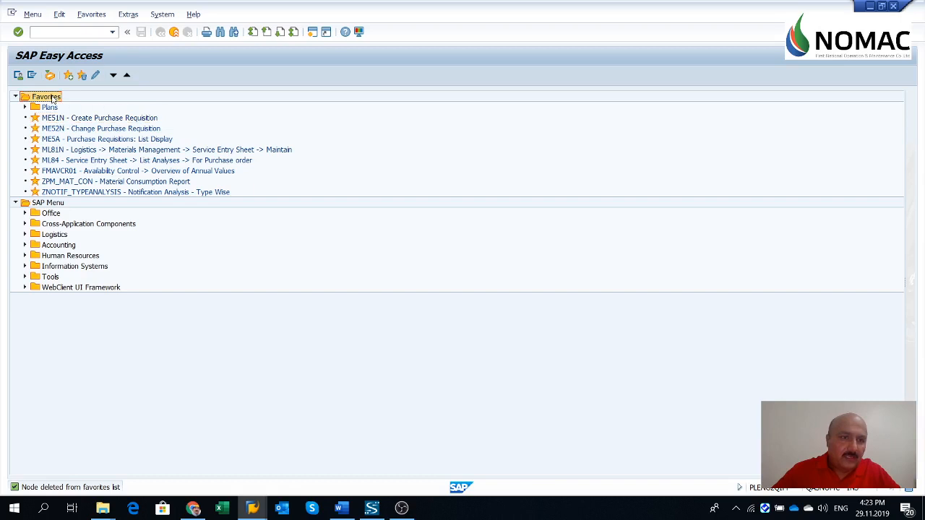
pyautogui.click(55, 204)
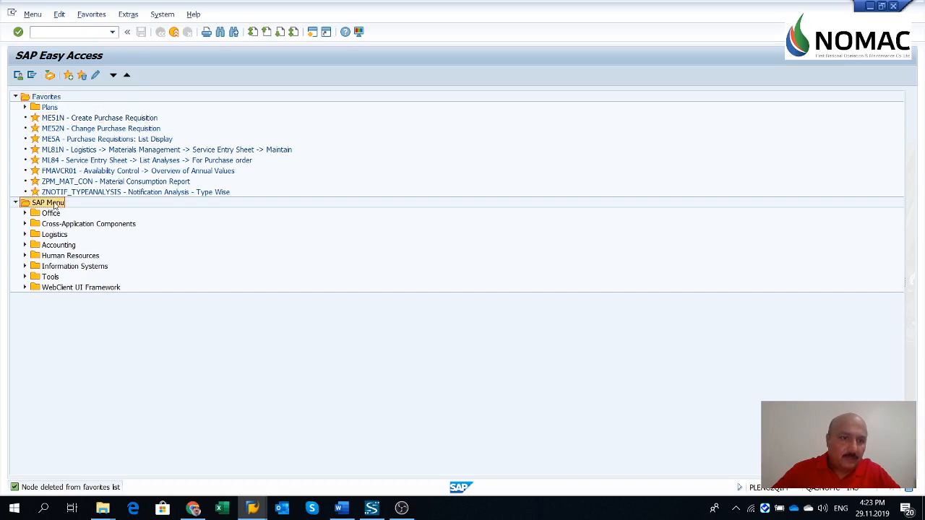
# Insert a new folder named "Work Order Management" directly under Favorites
pyautogui.click(49, 100)
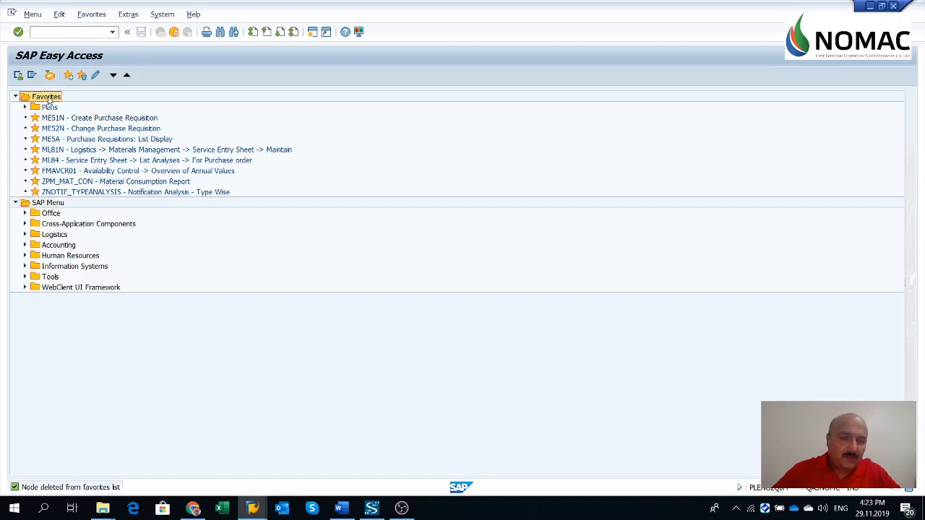
pyautogui.rightClick(49, 100)
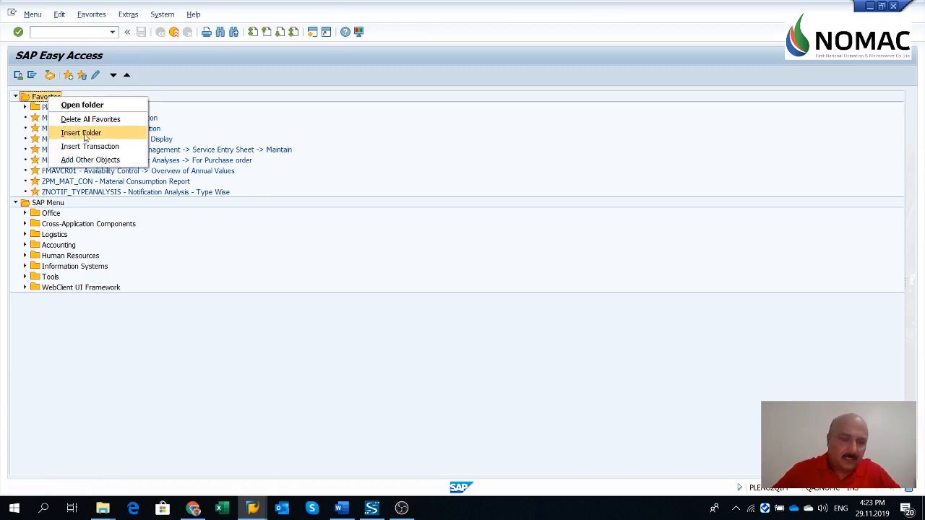
pyautogui.click(85, 137)
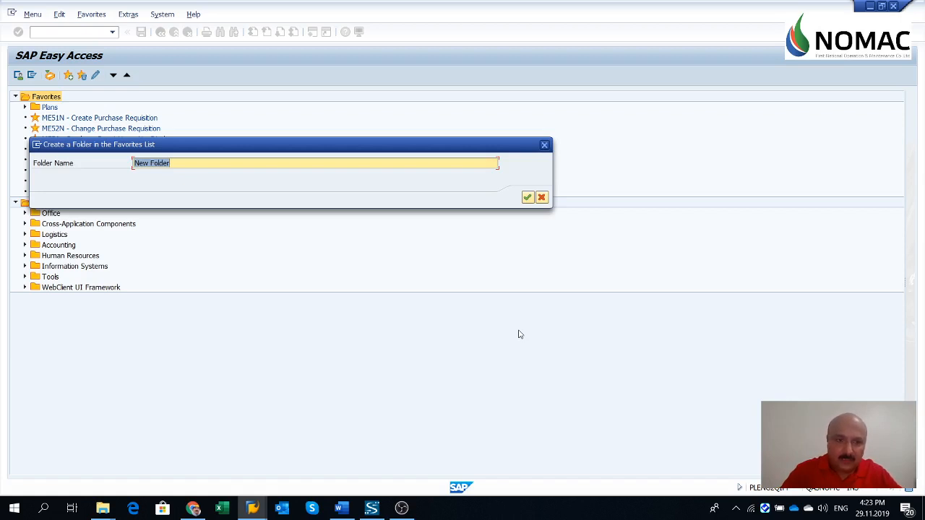
pyautogui.write('Work O')
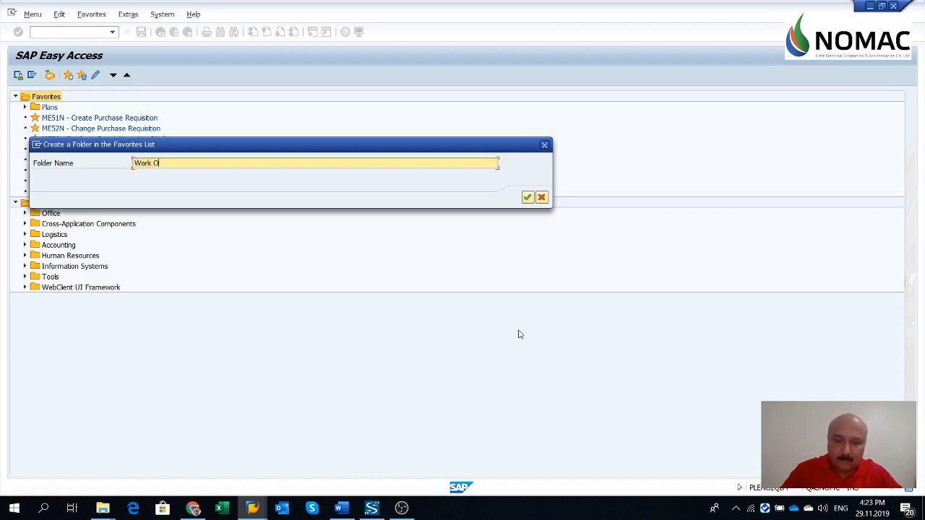
pyautogui.write('rder Management')
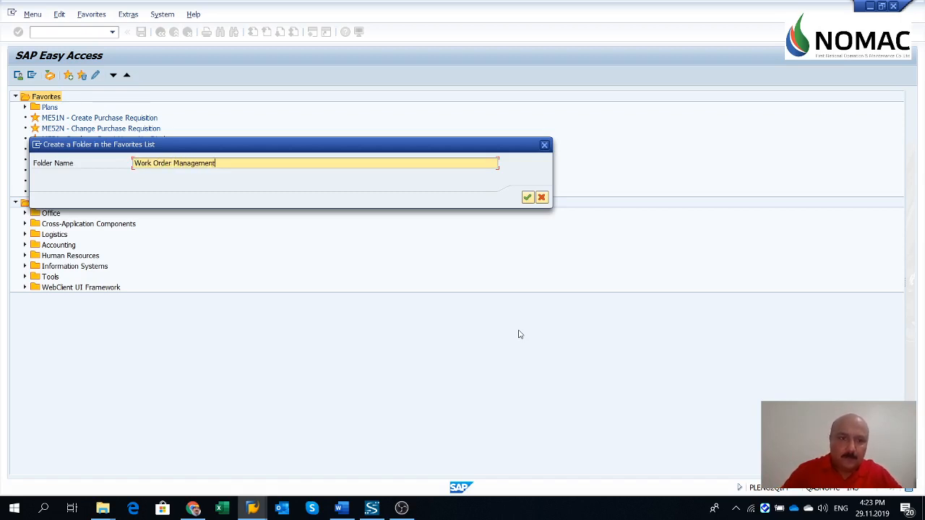
pyautogui.click(527, 197)
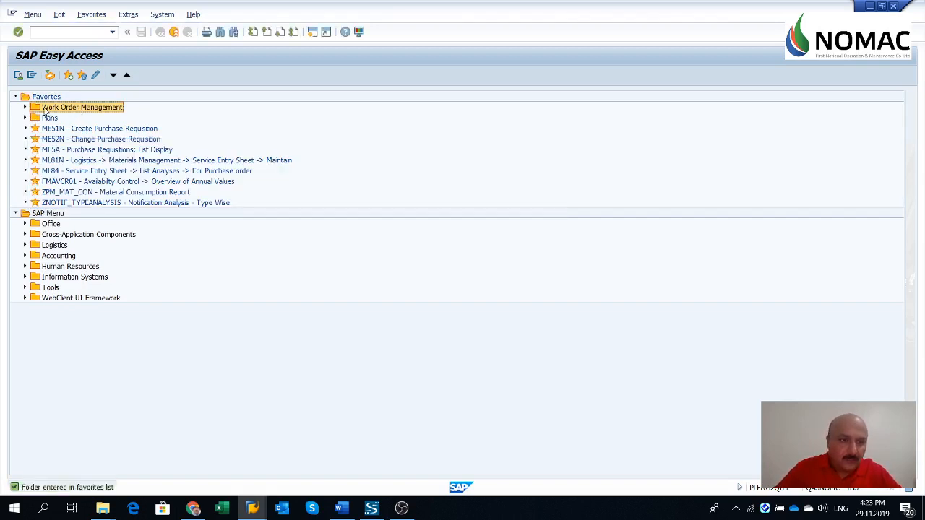
# Insert the transaction IW33 into the Work Order Management favorites folder by its transaction code
pyautogui.rightClick(84, 110)
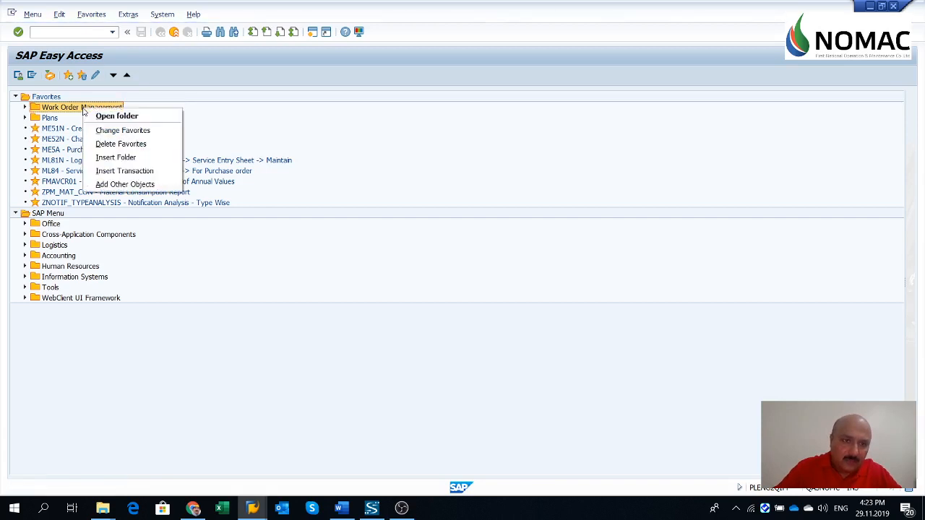
pyautogui.click(133, 174)
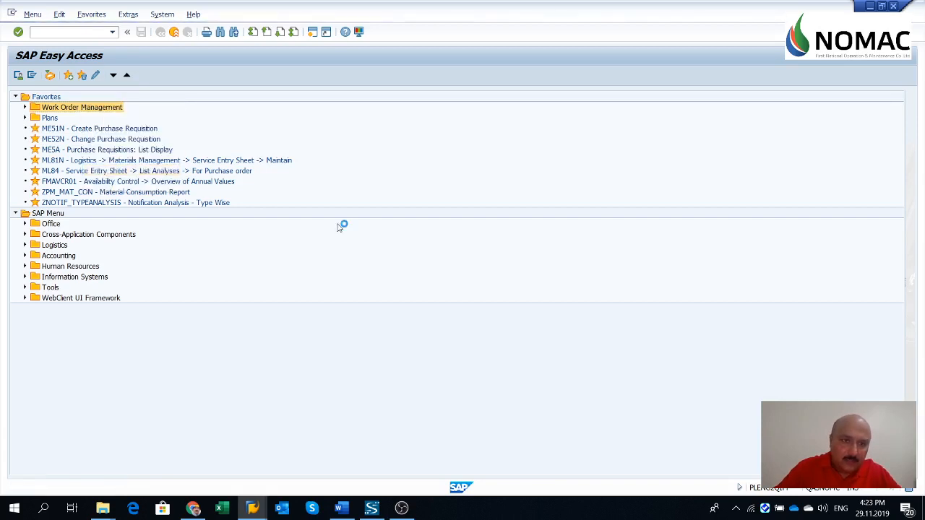
pyautogui.write('IW')
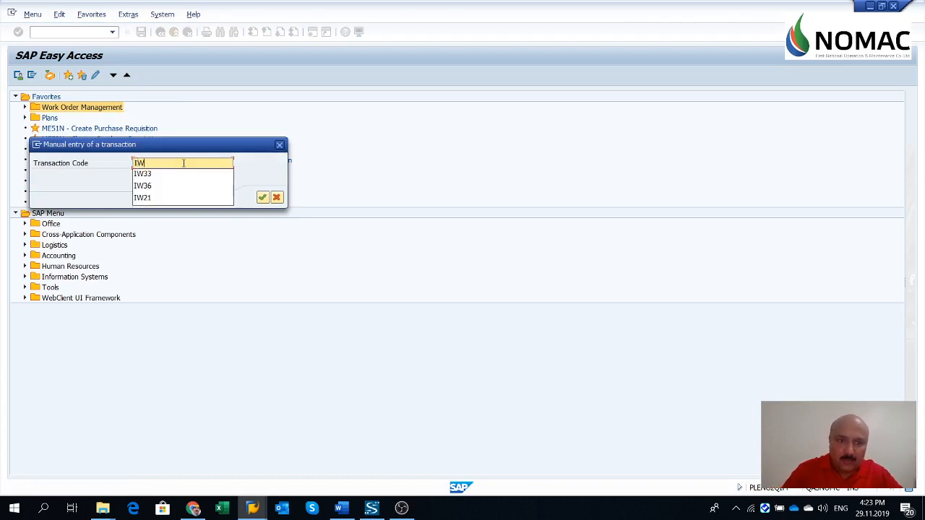
pyautogui.write('33')
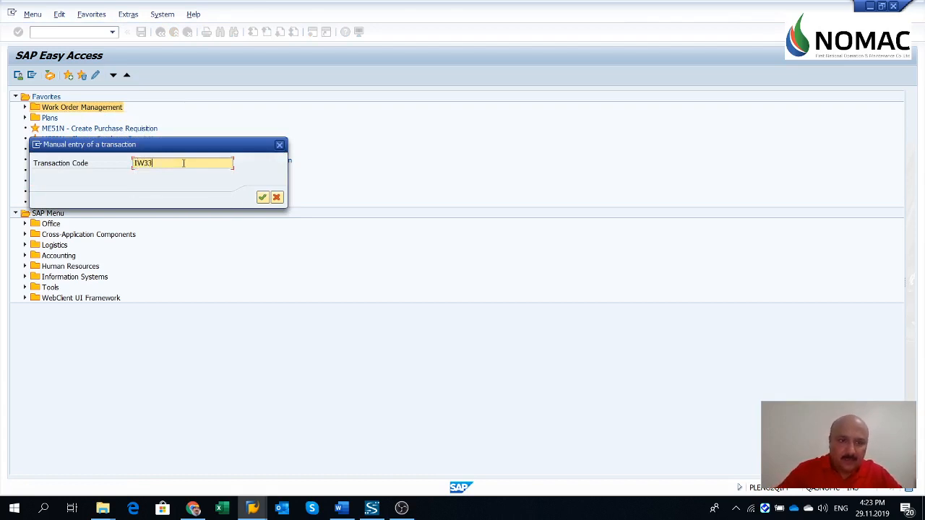
pyautogui.click(262, 198)
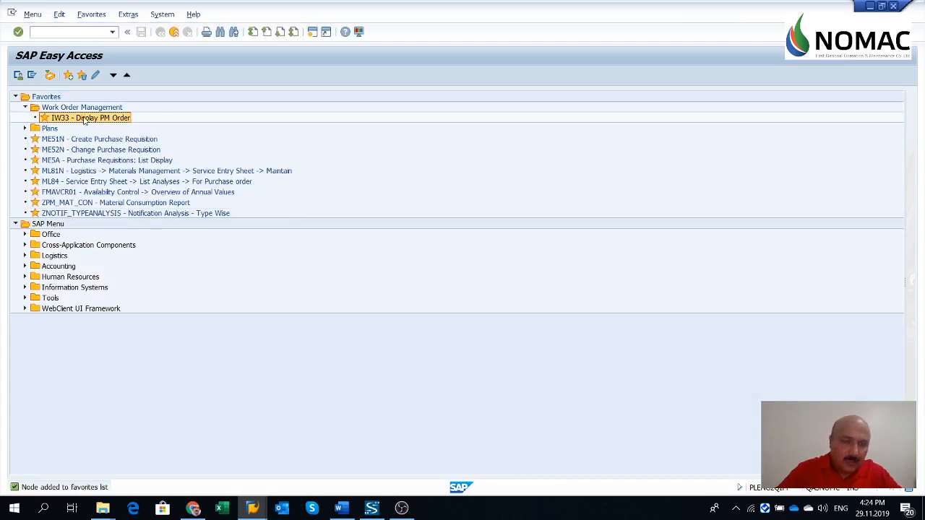
# Add IW32 - Change from Logistics > Plant Maintenance > Maintenance Processing > Order to the Work Order Management favorites folder
pyautogui.click(25, 257)
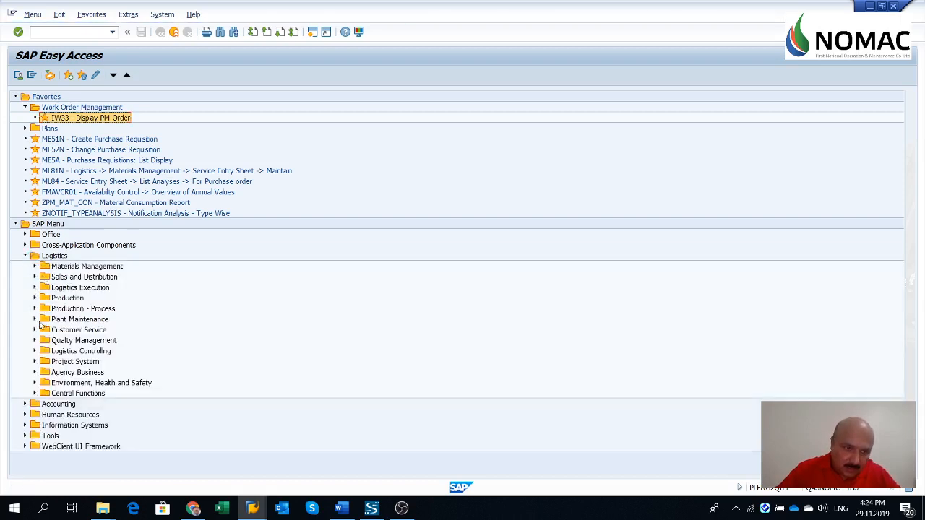
pyautogui.click(34, 320)
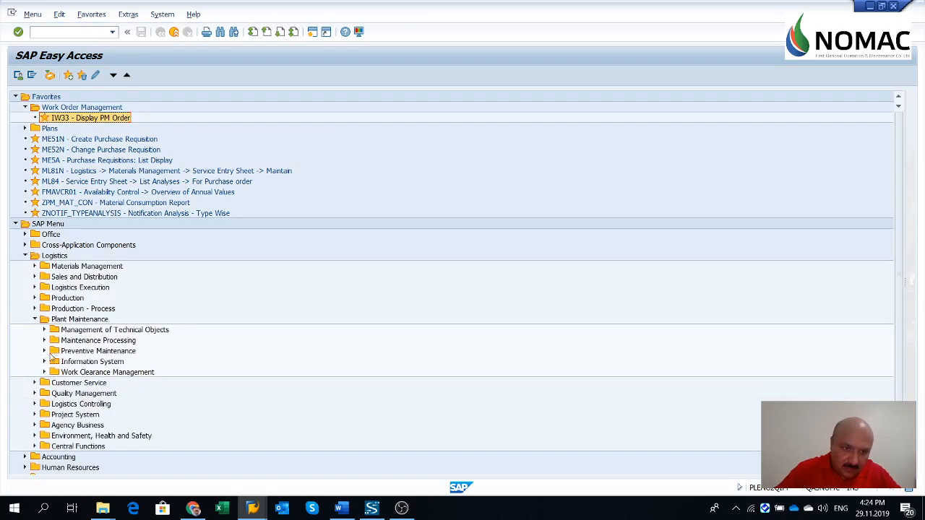
pyautogui.click(44, 341)
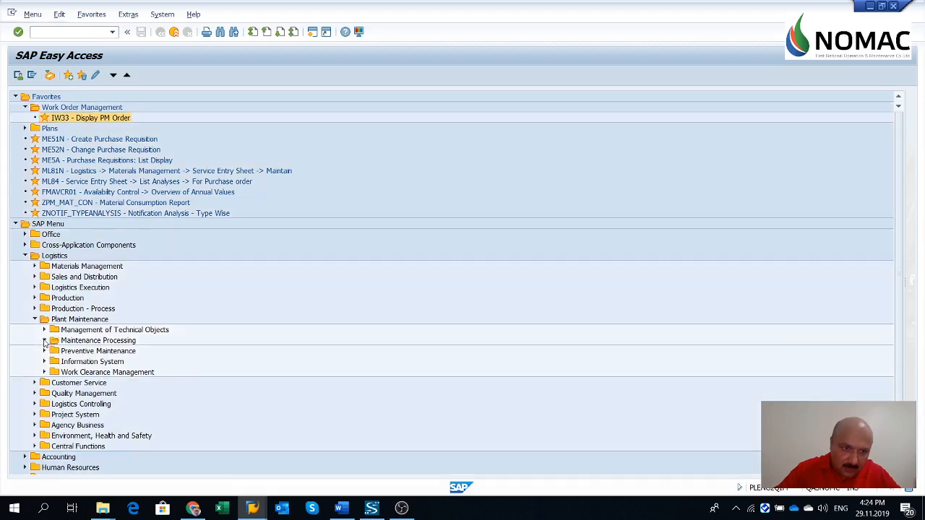
pyautogui.click(53, 362)
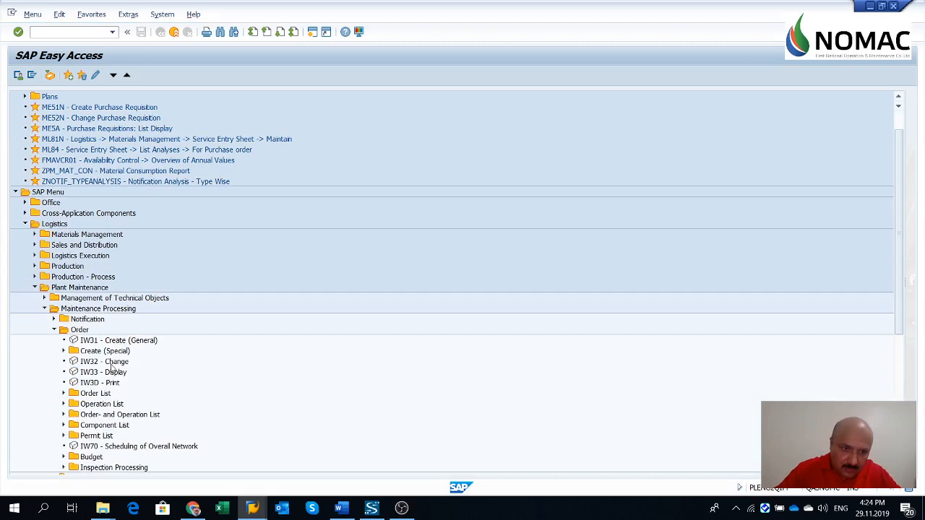
pyautogui.click(92, 364)
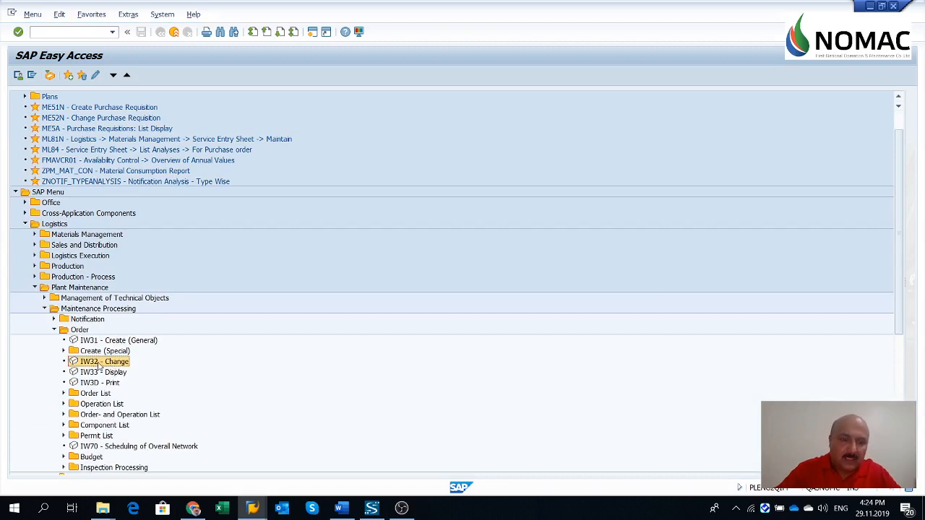
pyautogui.scroll(1, 99, 367)
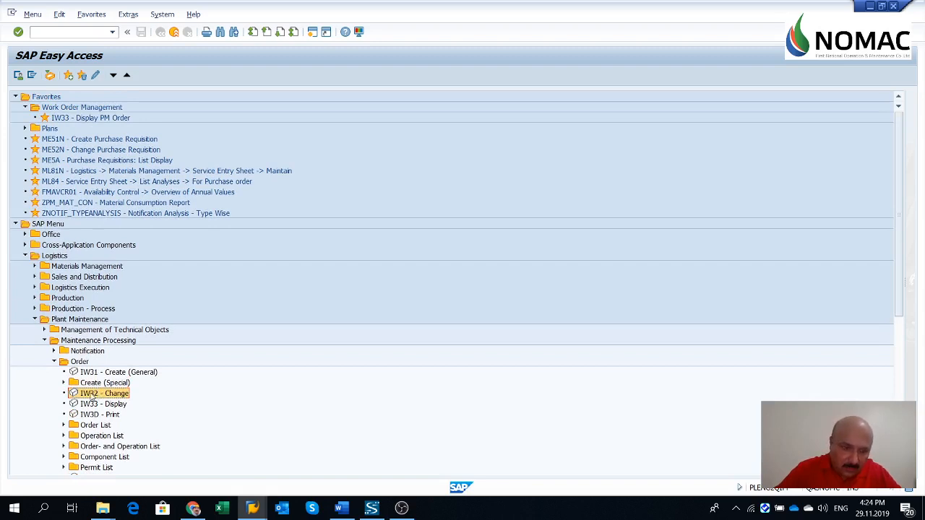
pyautogui.moveTo(92, 396); pyautogui.dragTo(85, 109)
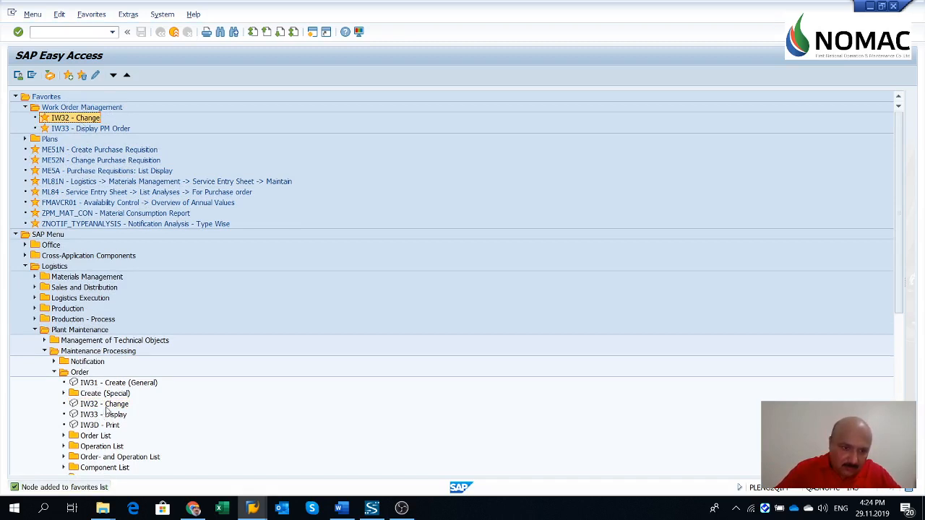
# Add IW31 - Create (General) from the Order folder to the favorites and move it into the Work Order Management folder
pyautogui.click(129, 385)
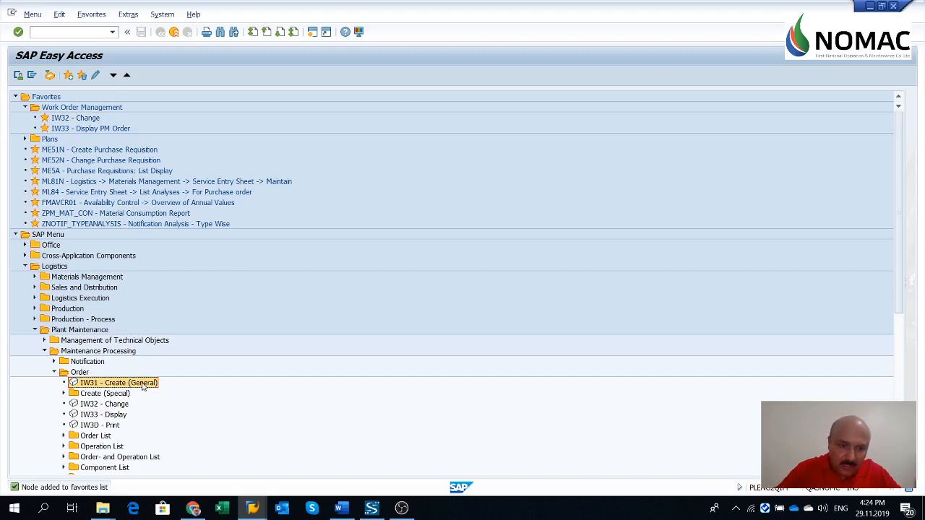
pyautogui.rightClick(143, 386)
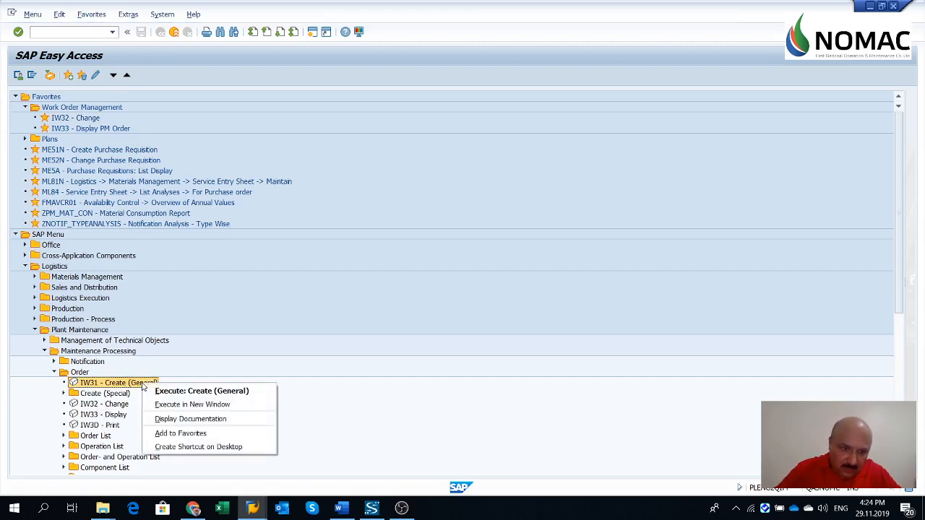
pyautogui.click(180, 433)
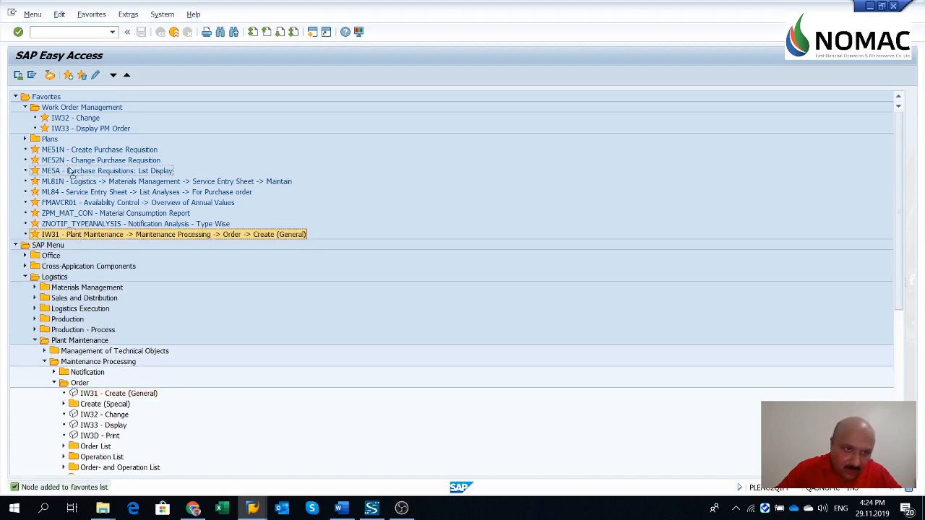
pyautogui.moveTo(70, 172); pyautogui.dragTo(77, 108)
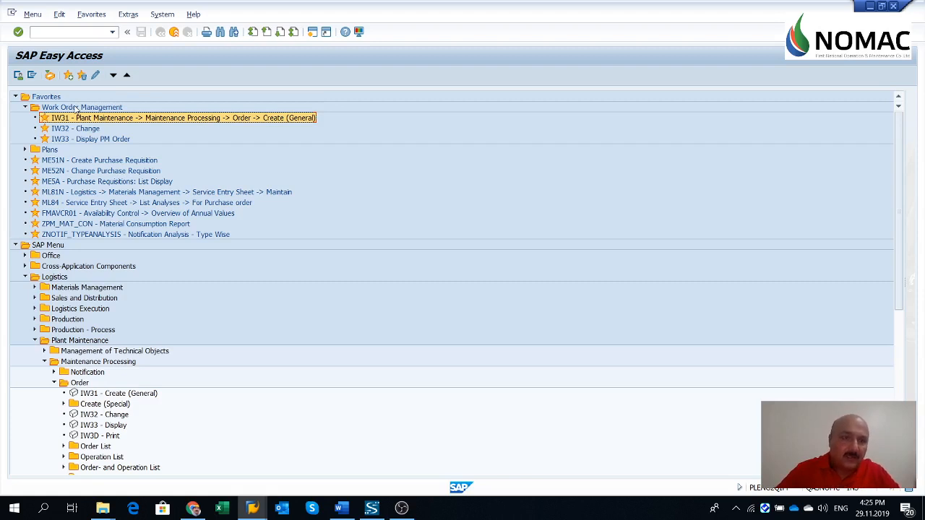
# Insert a subfolder named "Create Work Order" inside the Work Order Management favorites folder
pyautogui.click(77, 108)
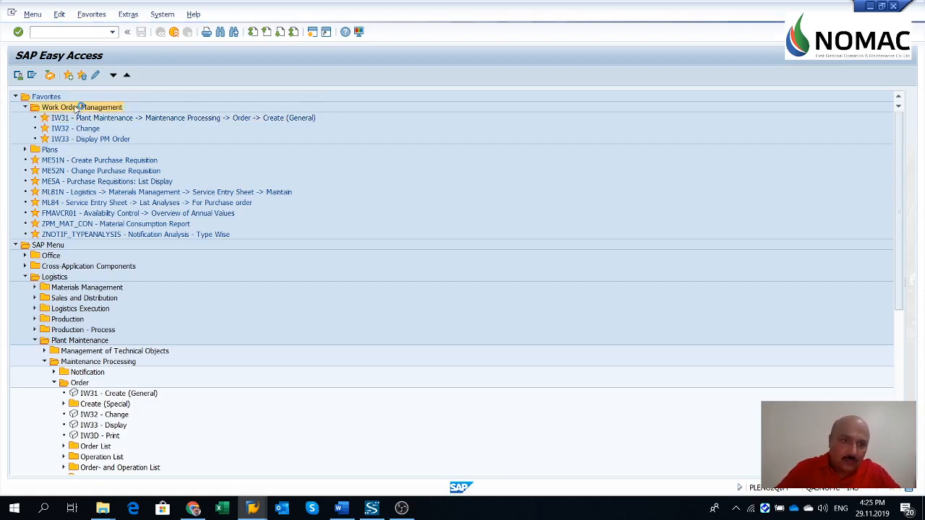
pyautogui.rightClick(76, 108)
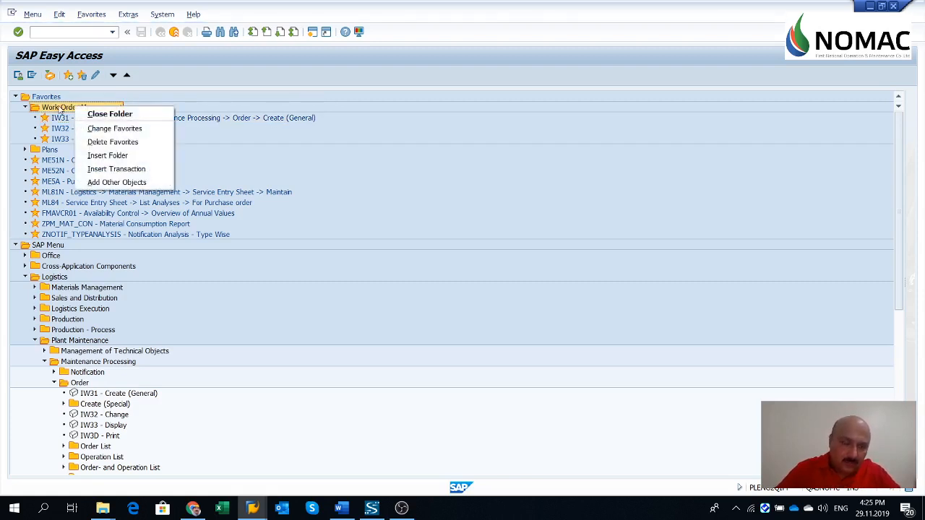
pyautogui.click(105, 157)
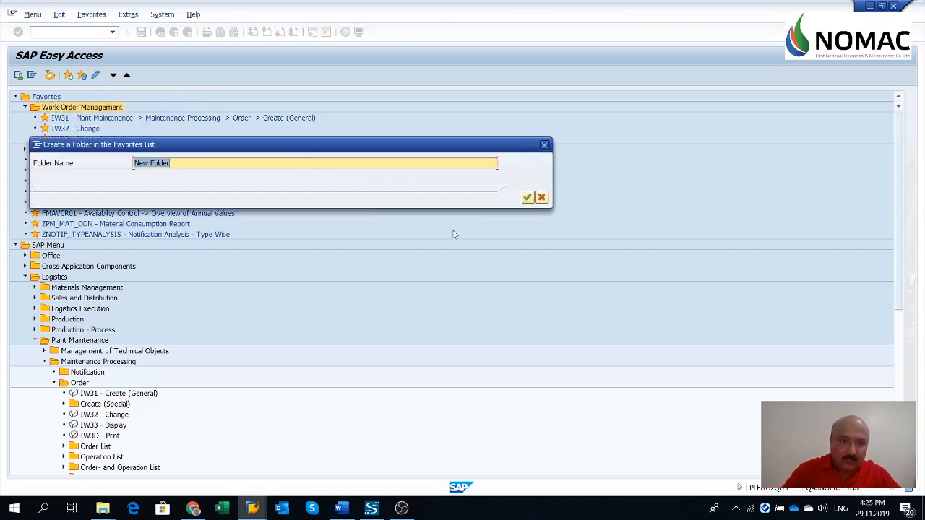
pyautogui.write('Cr')
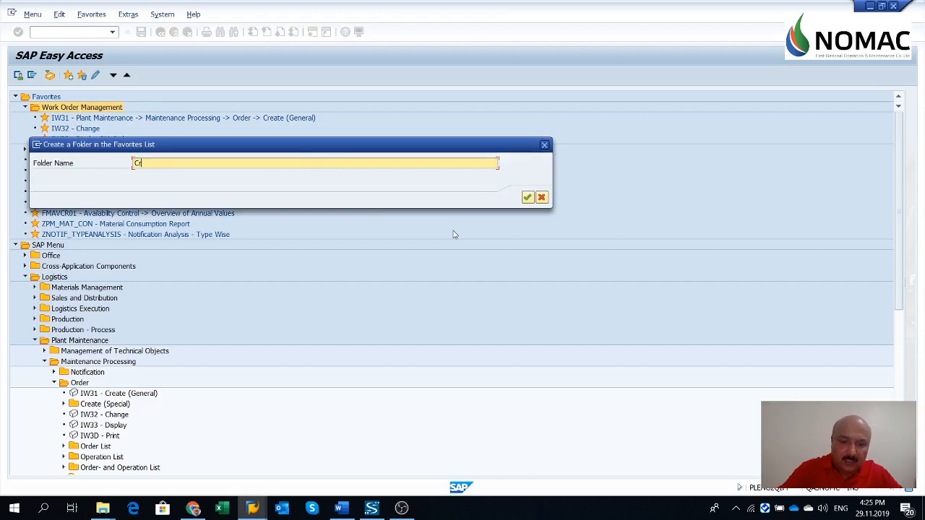
pyautogui.write('eate')
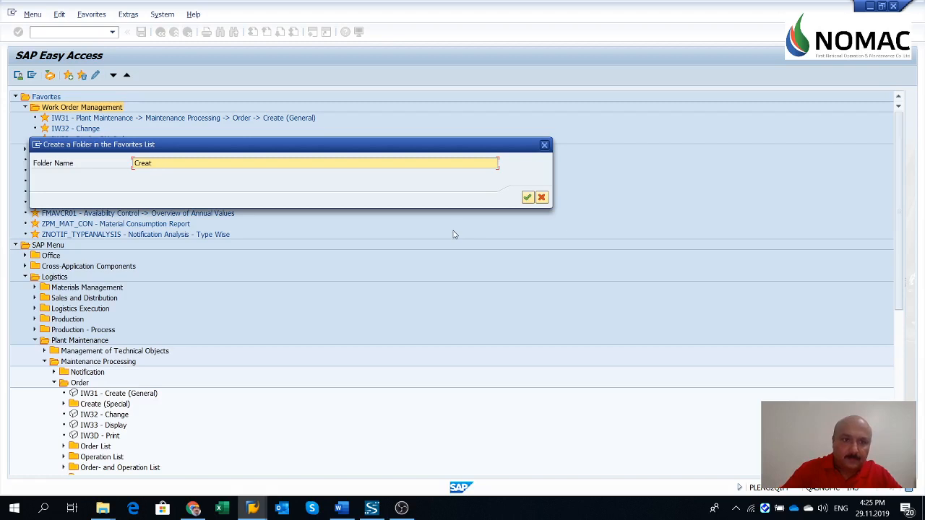
pyautogui.write('e Wo')
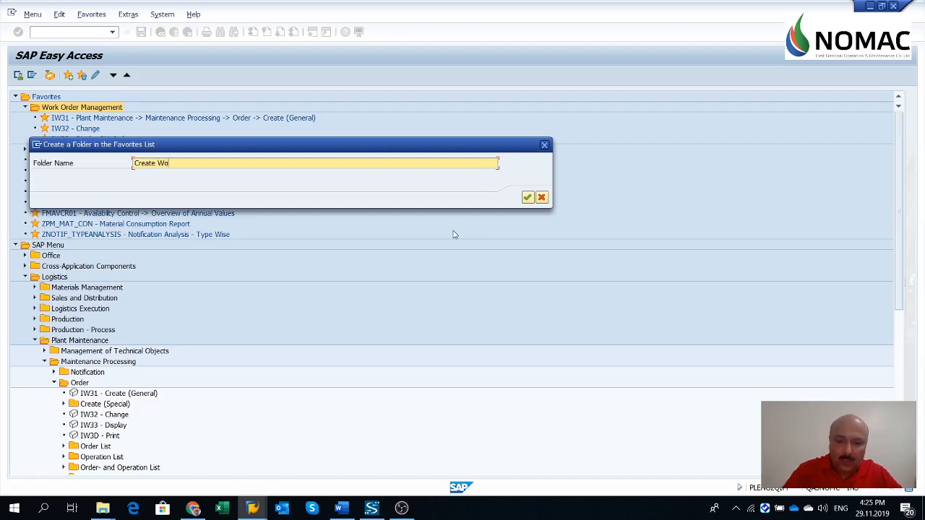
pyautogui.write('rk Order')
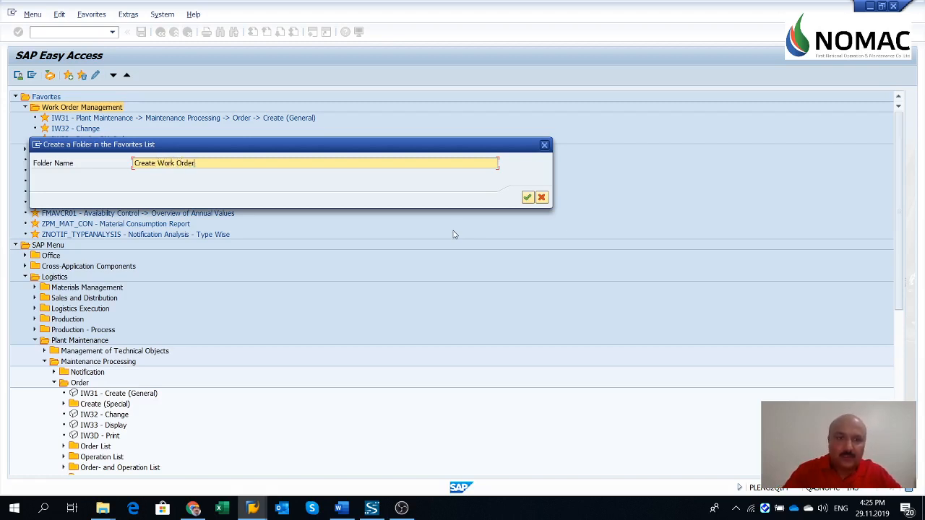
pyautogui.click(528, 197)
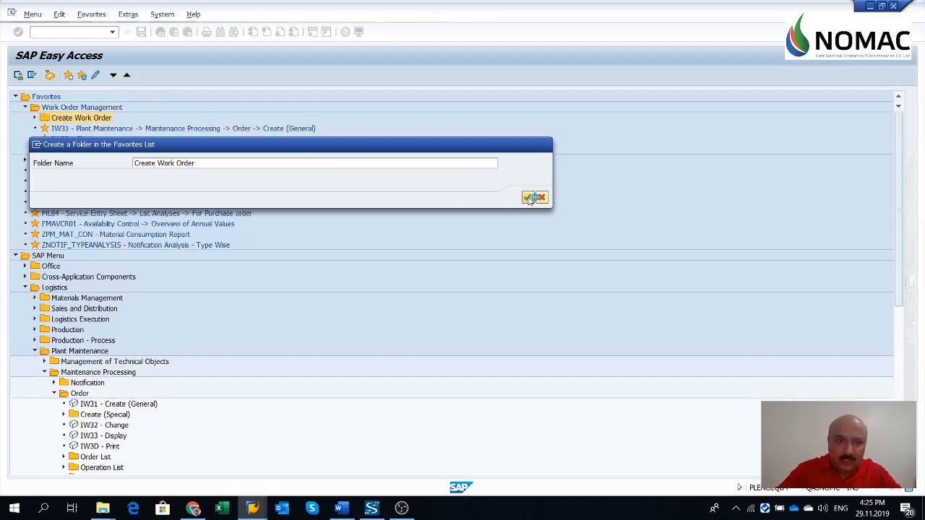
pyautogui.click(68, 107)
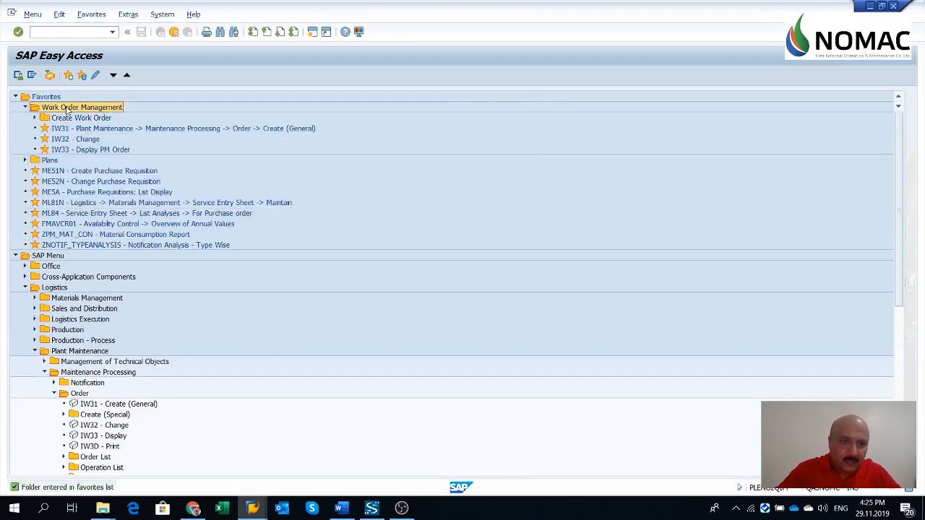
pyautogui.click(67, 118)
pyautogui.click(69, 108)
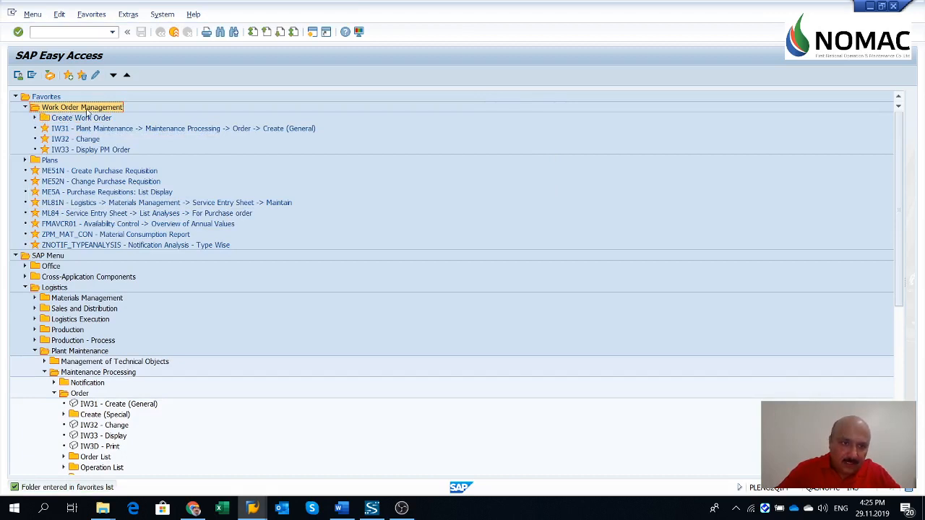
# Add IW34 - Order for Notification and IW36 - Sub-Order from Order > Create (Special) to the Create Work Order favorites folder
pyautogui.click(63, 415)
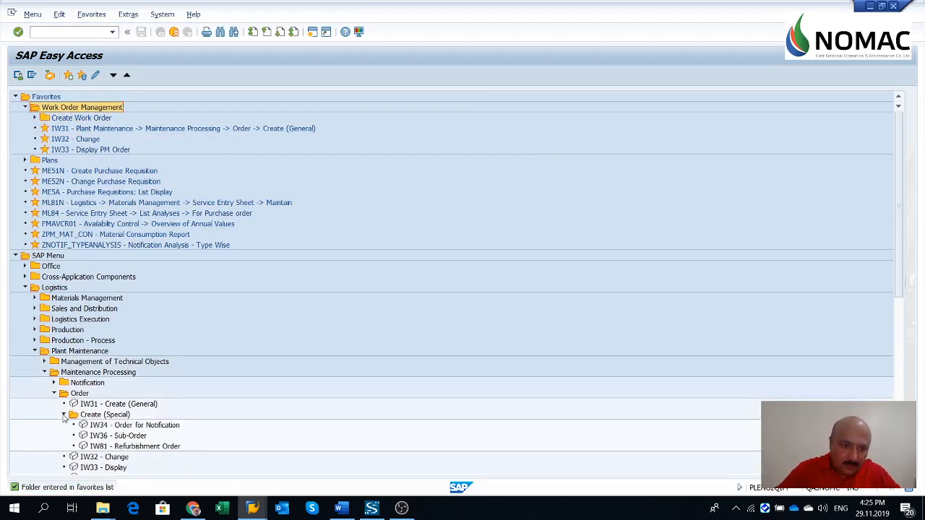
pyautogui.click(105, 426)
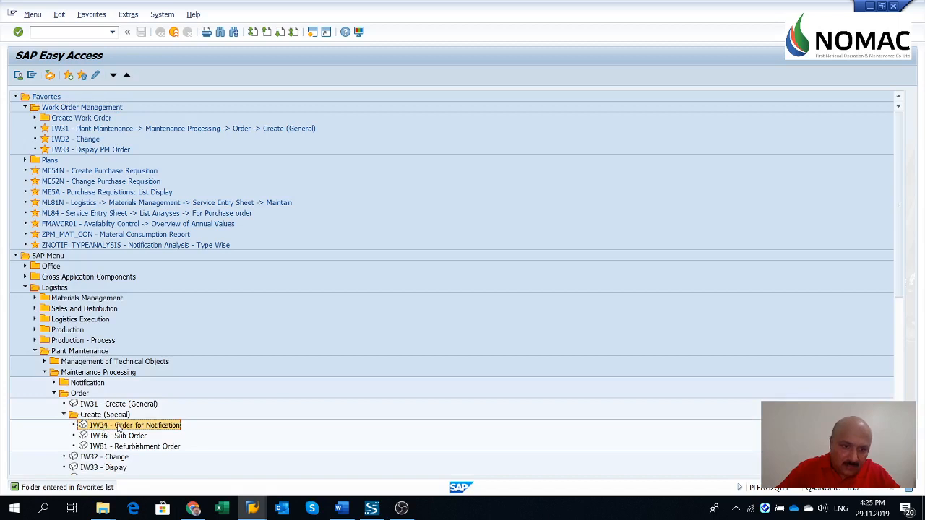
pyautogui.moveTo(120, 428); pyautogui.dragTo(98, 129)
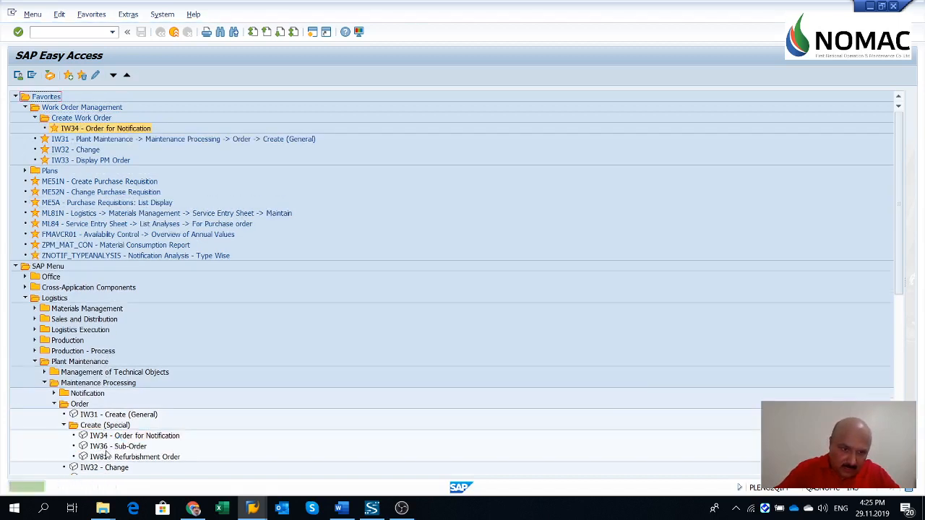
pyautogui.moveTo(112, 447); pyautogui.dragTo(92, 129)
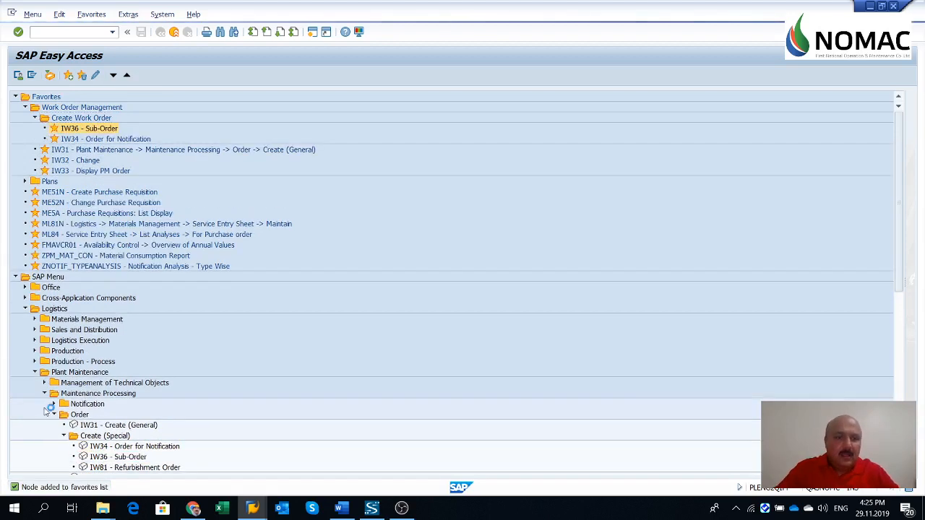
# Collapse the Create (Special), Order, Maintenance Processing, Plant Maintenance and Logistics folders in the SAP Menu tree
pyautogui.click(64, 436)
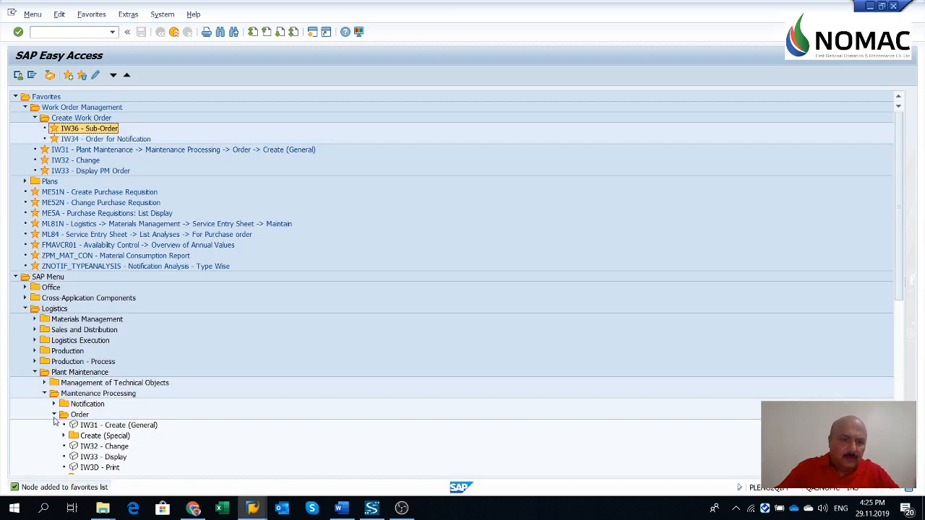
pyautogui.click(53, 415)
pyautogui.click(44, 393)
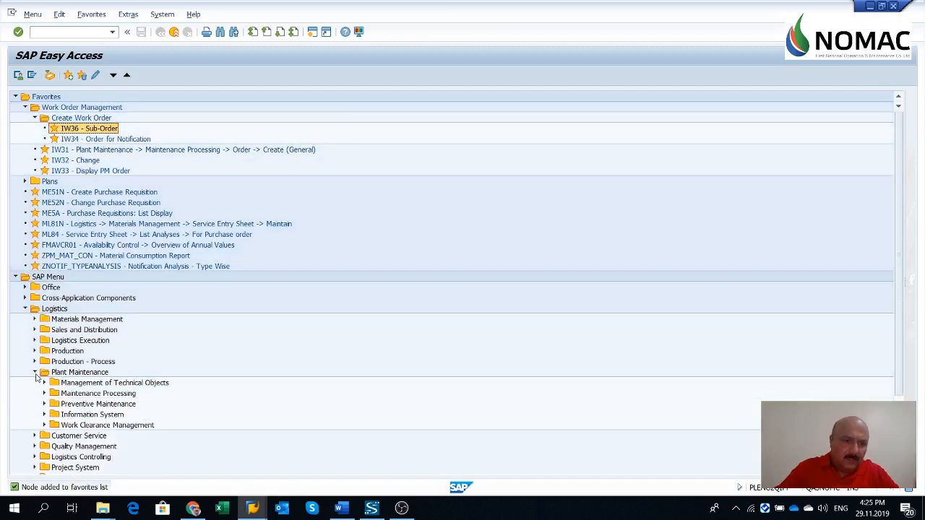
pyautogui.click(34, 373)
pyautogui.click(24, 308)
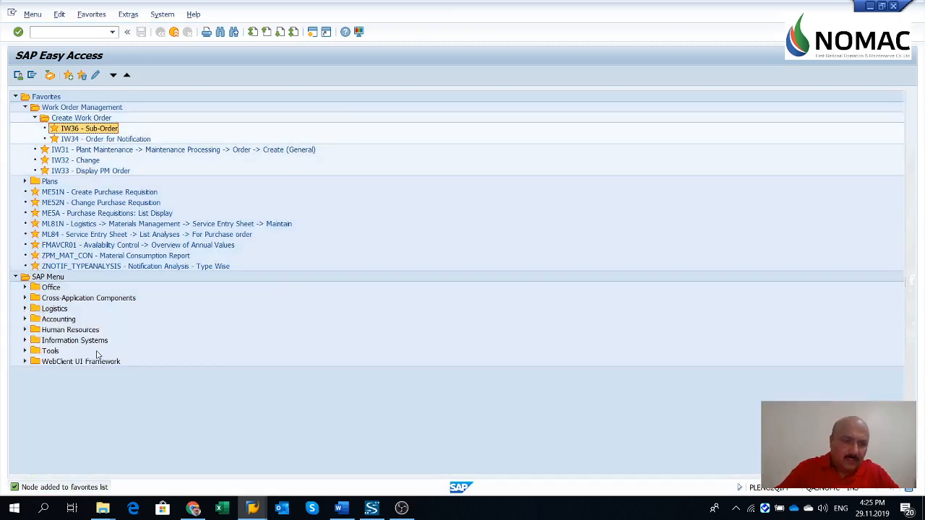